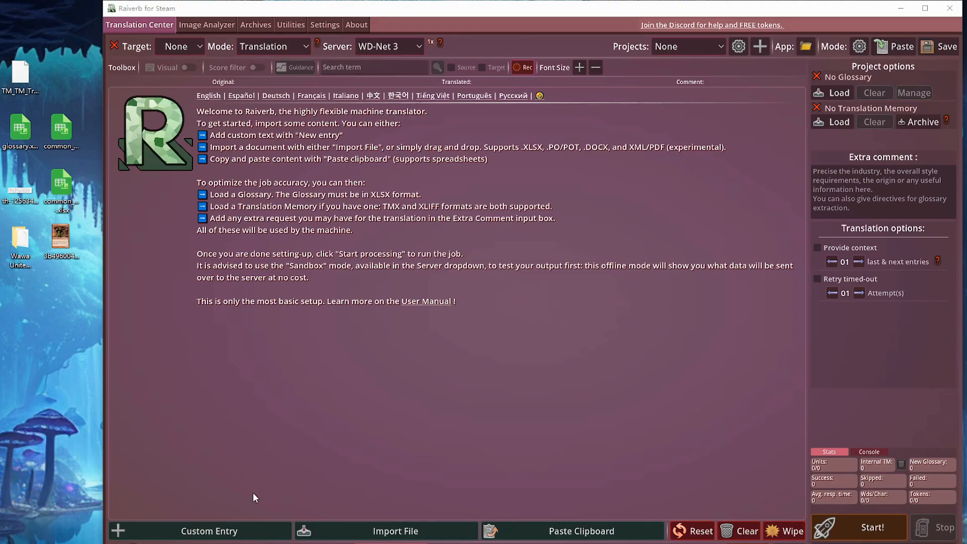
Add a custom entry with the original text "Test" and delete it again.
left_click(208, 529)
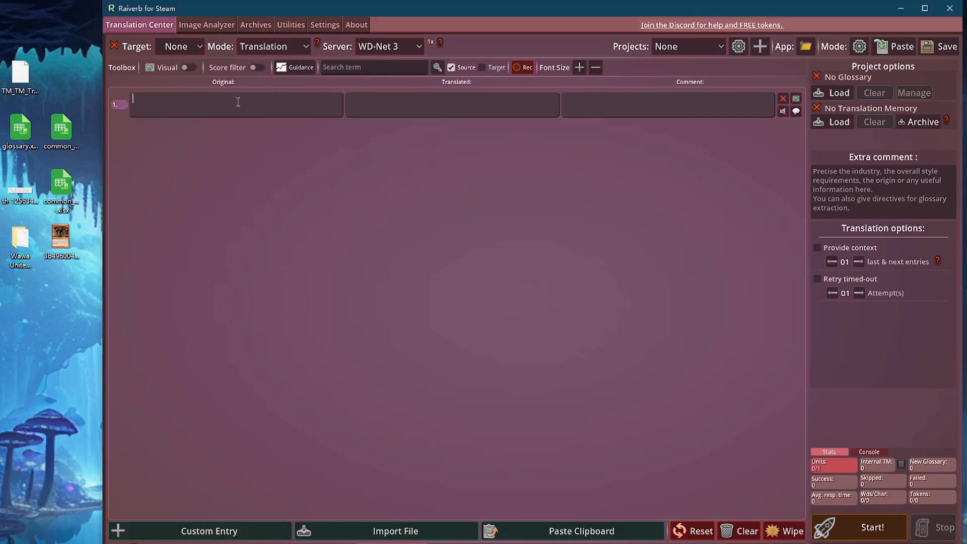
type("Test")
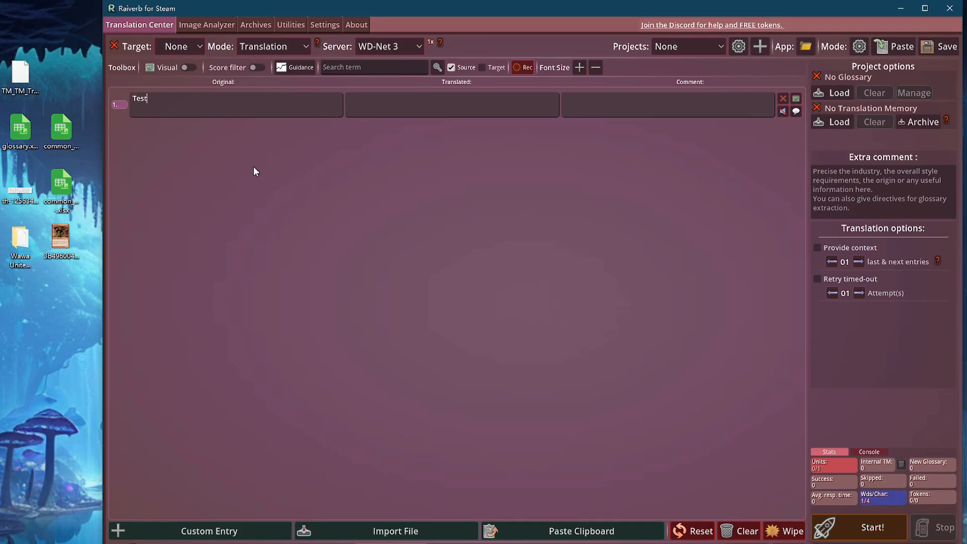
left_click(784, 98)
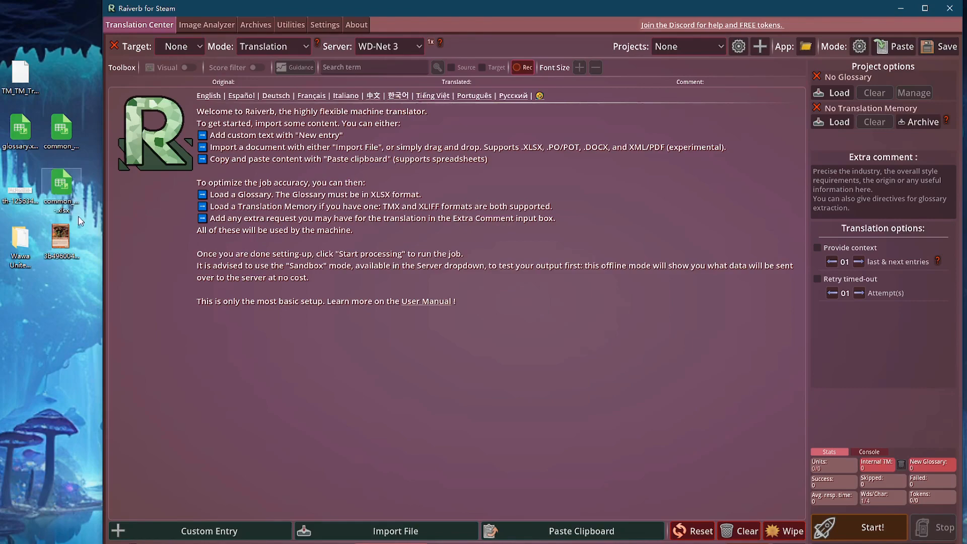
Load the desktop spreadsheet "common_demo -.xlsx" into the translator as a source file.
double_click(53, 193)
left_click(59, 181)
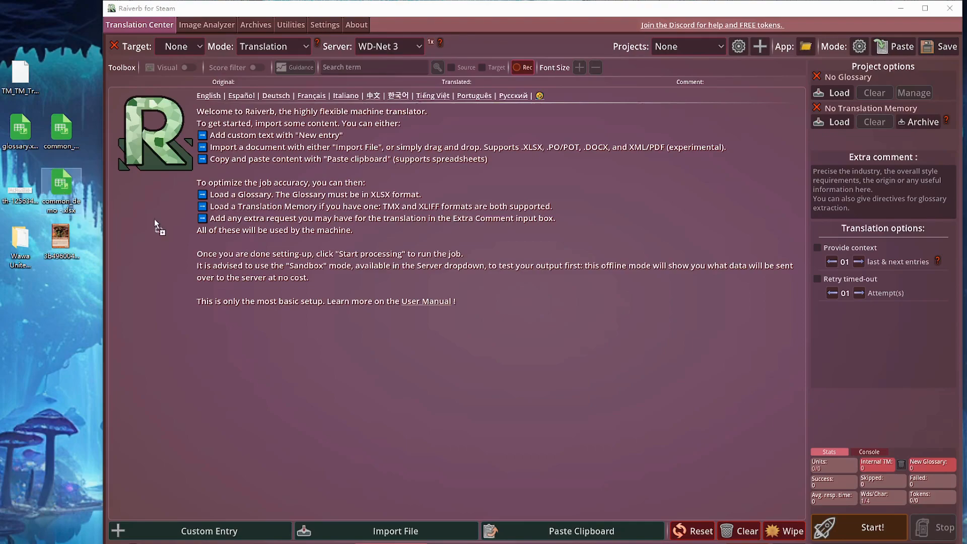
left_click_drag(154, 219, 539, 211)
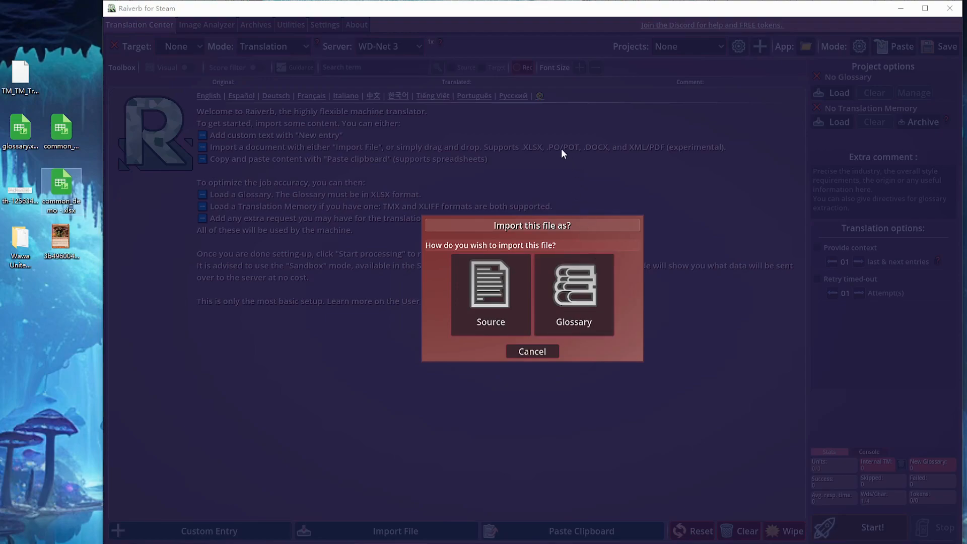
left_click(486, 282)
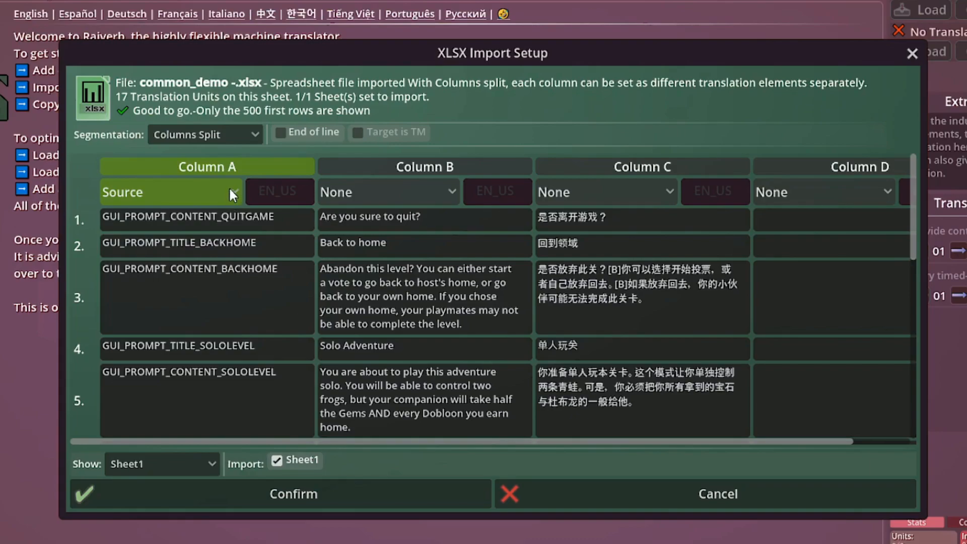
Assign String ID to Column A and Source to Column B in the XLSX import setup.
left_click(164, 194)
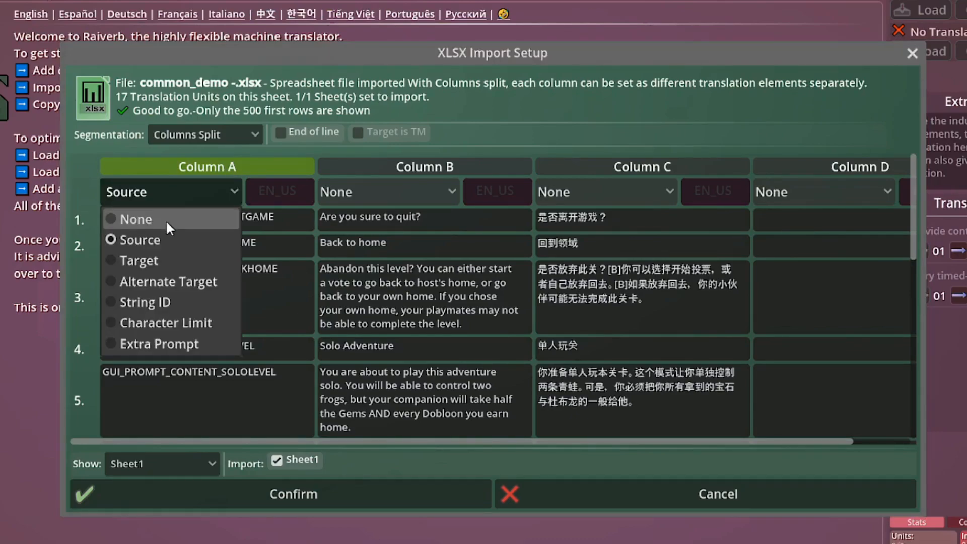
left_click(154, 220)
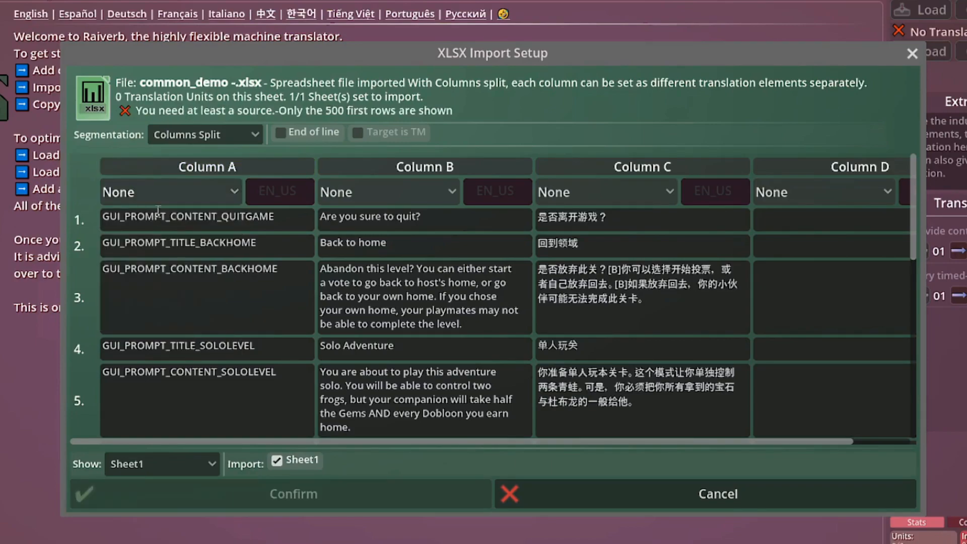
left_click(156, 191)
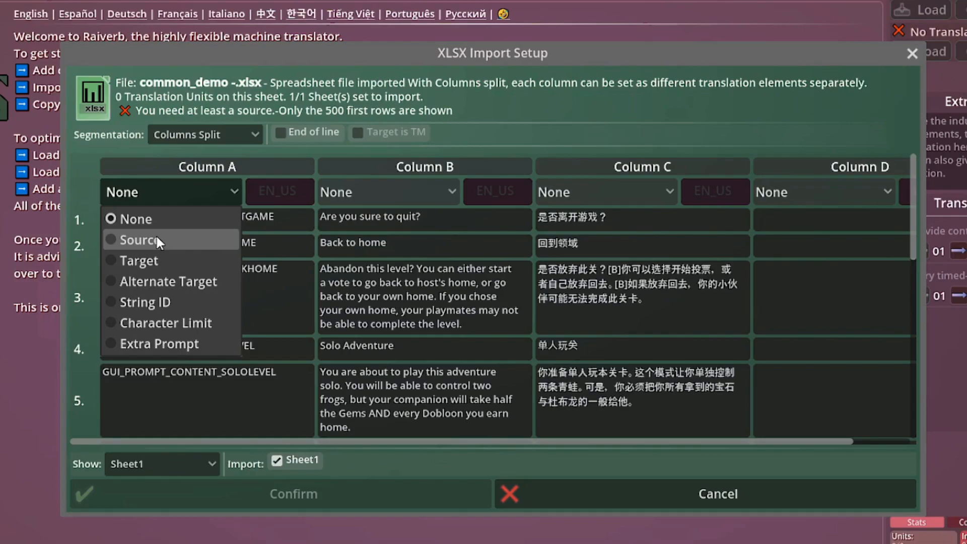
left_click(176, 304)
left_click(158, 191)
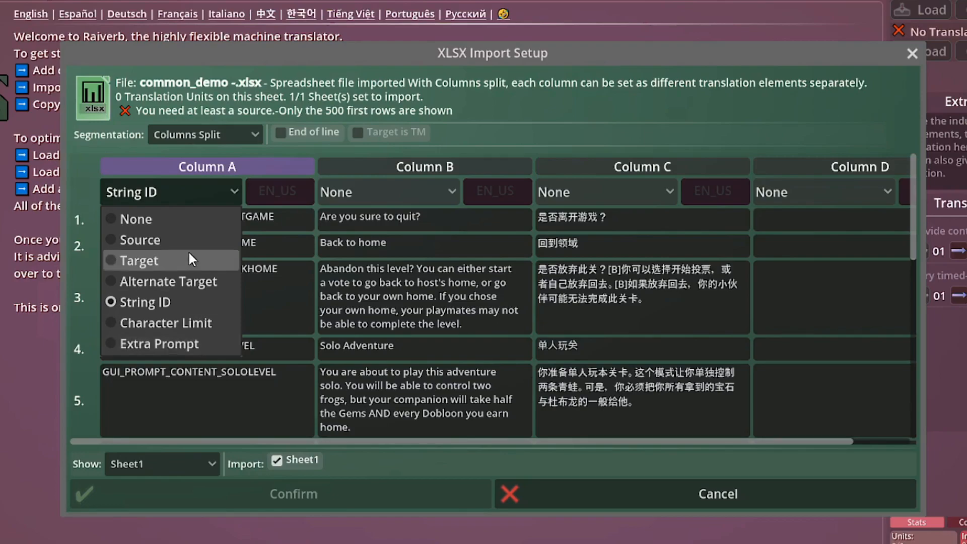
left_click(176, 301)
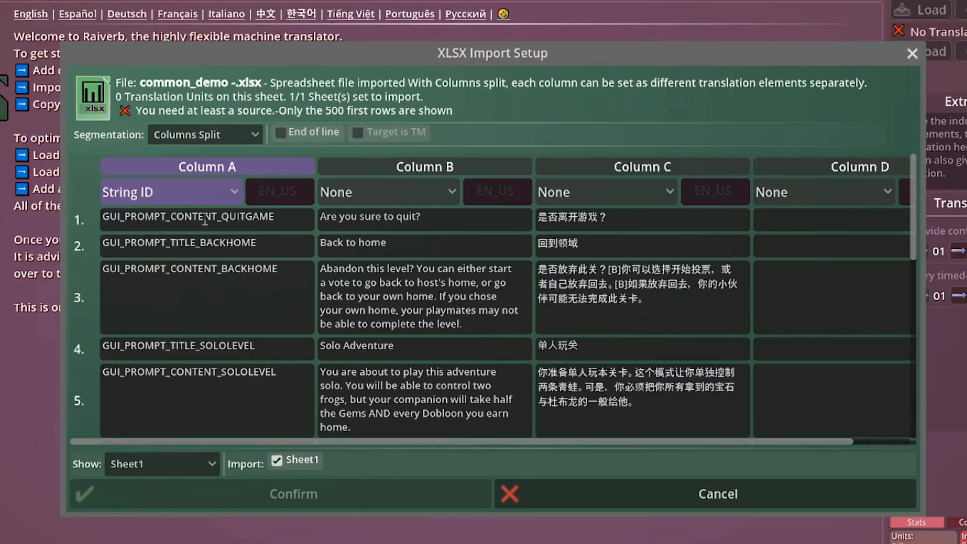
left_click(396, 192)
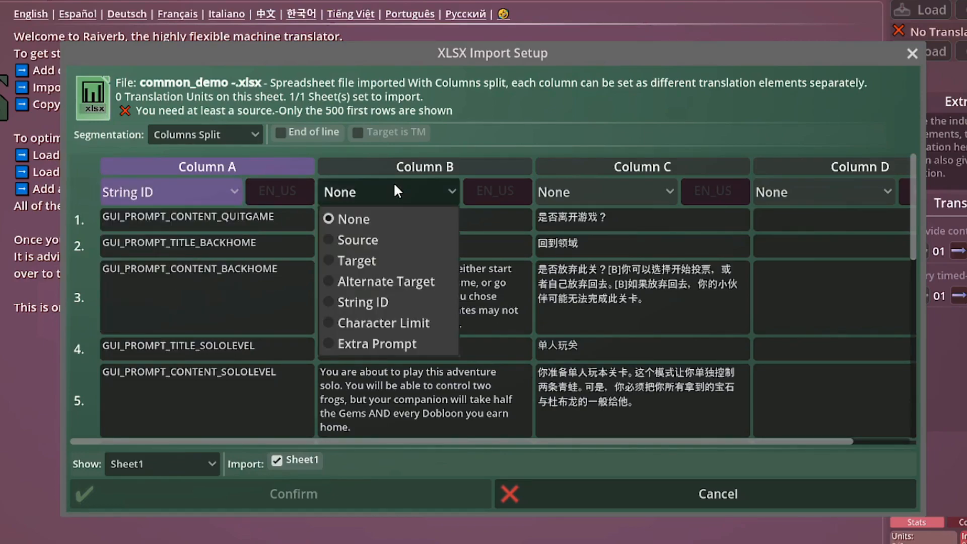
left_click(404, 240)
Try Column C as an Alternate Target labelled ZH_CN and return it to None.
left_click(611, 194)
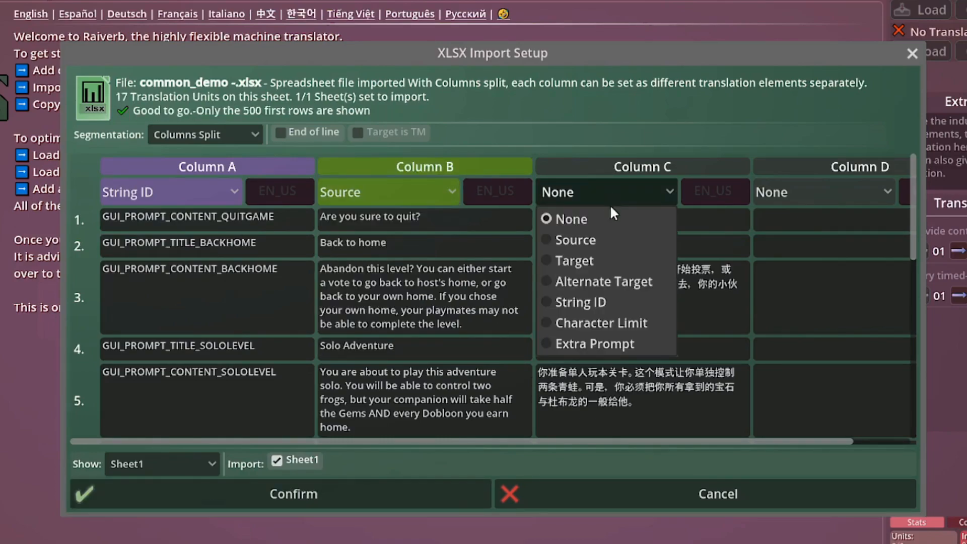
left_click(632, 282)
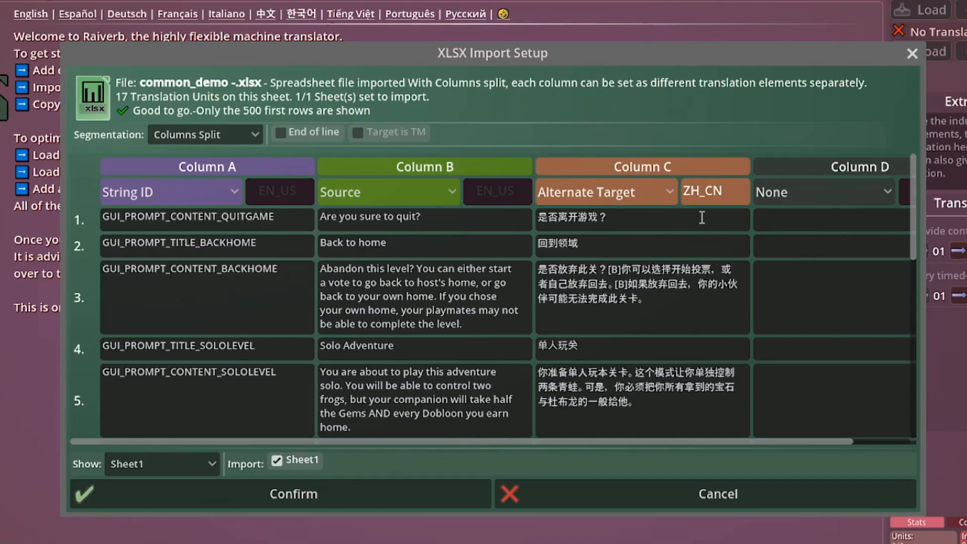
mouse_move(714, 198)
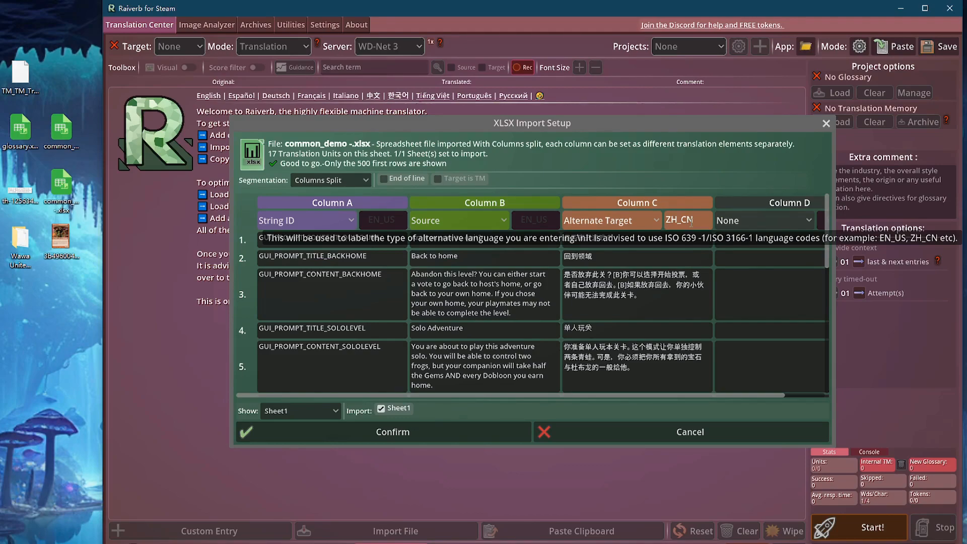
left_click(635, 220)
left_click(652, 241)
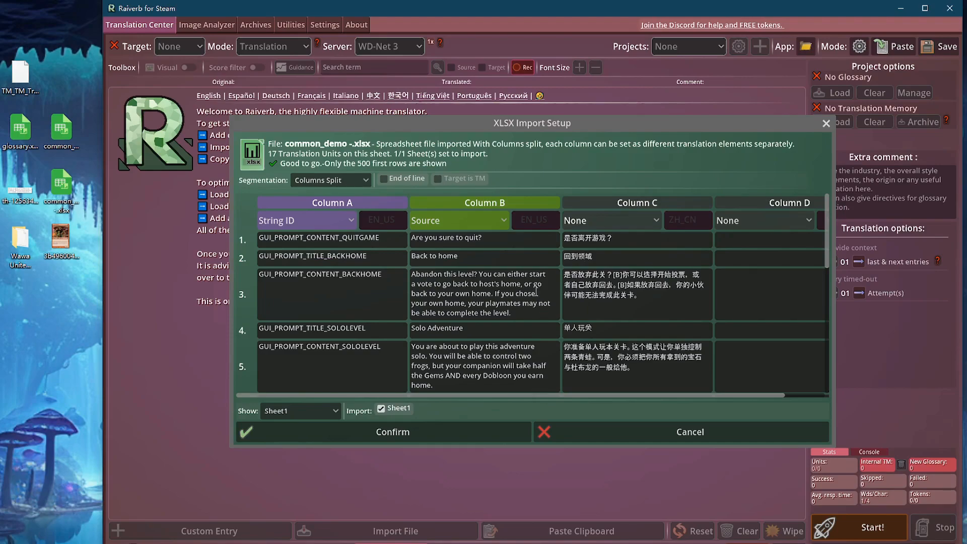
Confirm the spreadsheet import with the assigned column roles.
left_click(328, 438)
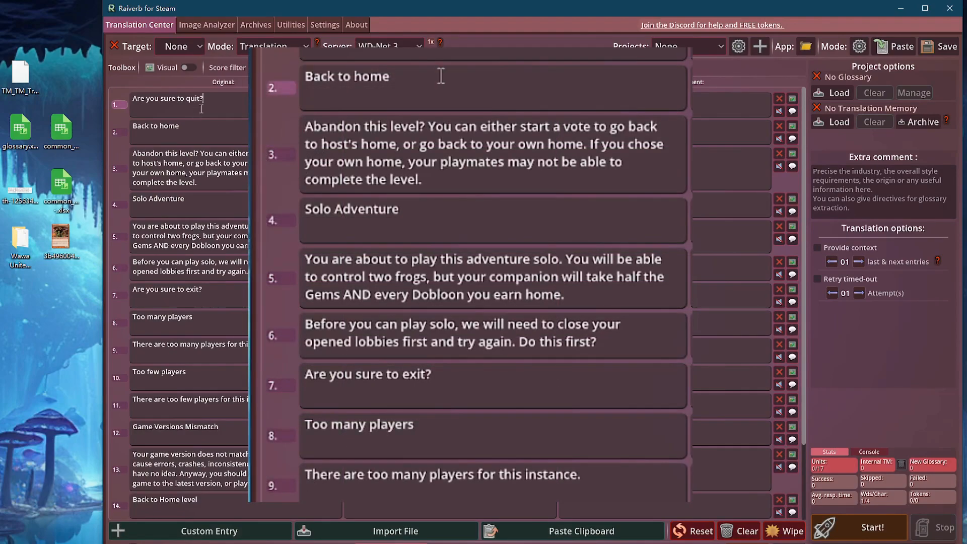
left_click(234, 287)
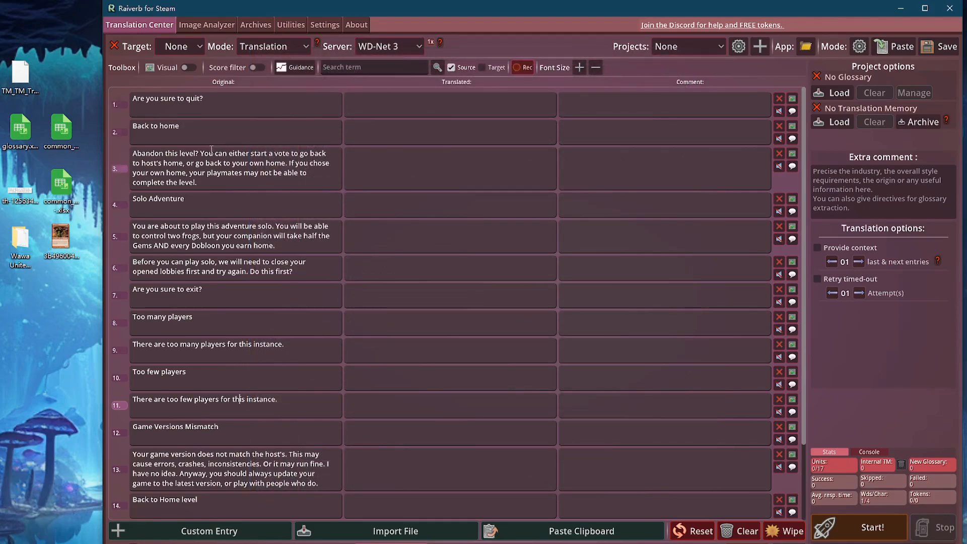
Load the TMX translation memory file from the desktop into the project.
left_click(29, 61)
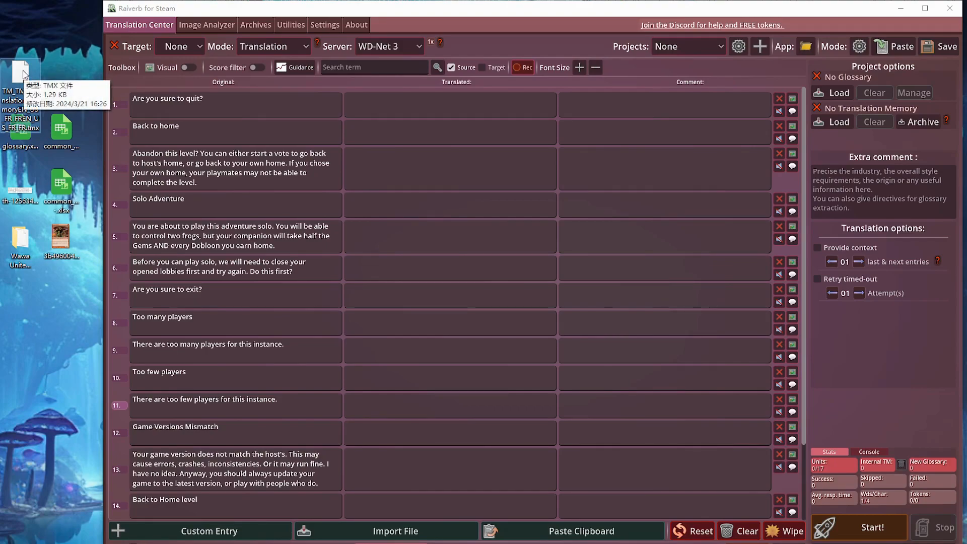
left_click_drag(23, 74, 451, 173)
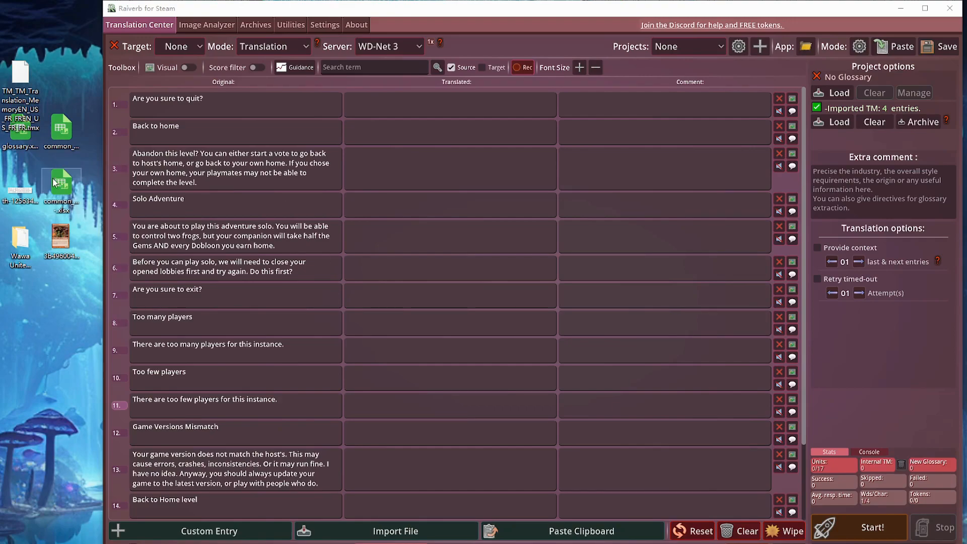
Import glossary.xlsx from the desktop as a glossary, with Column B assigned as the Target.
left_click(17, 146)
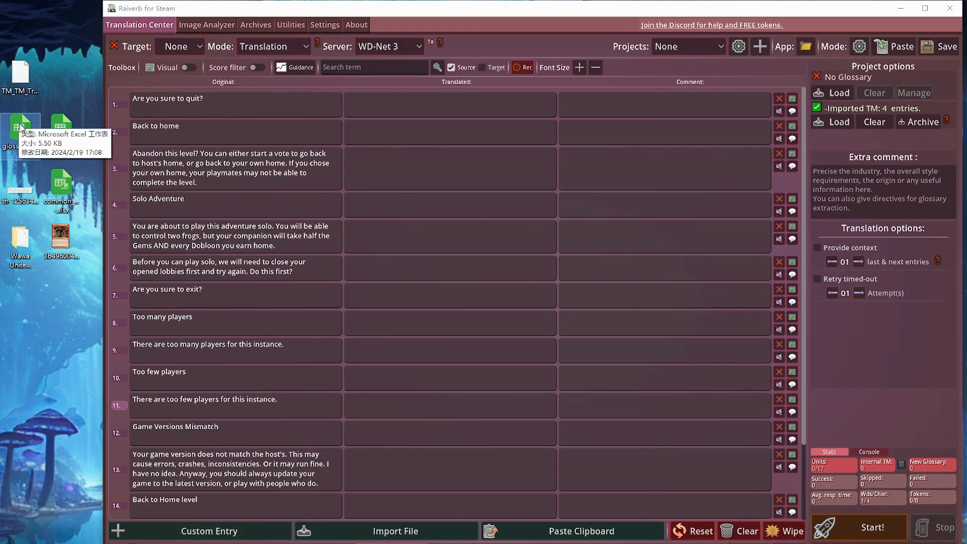
left_click_drag(21, 130, 503, 201)
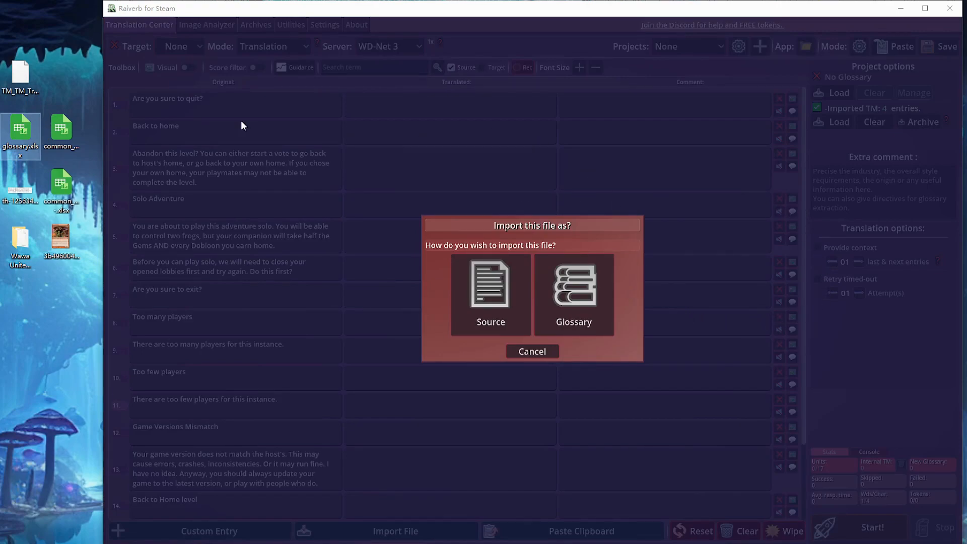
left_click(569, 302)
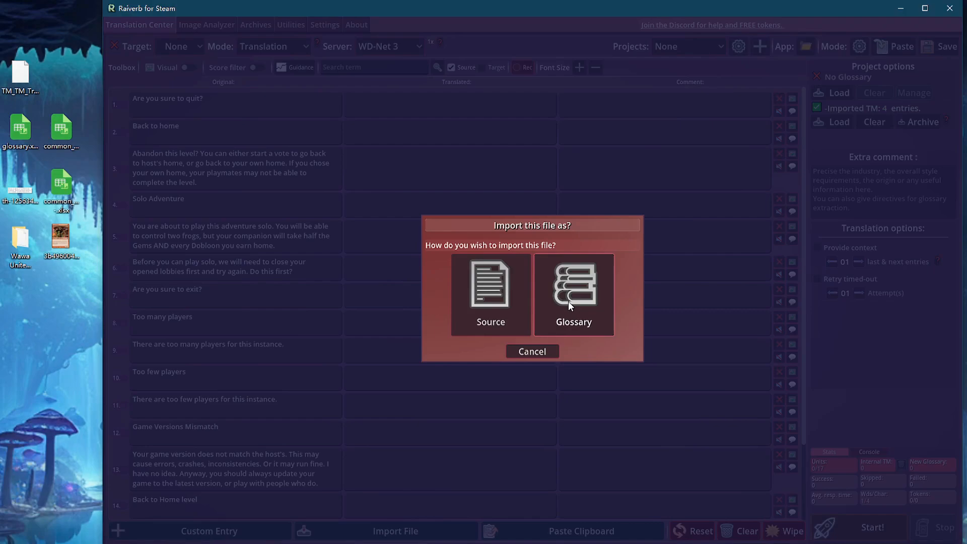
left_click(569, 302)
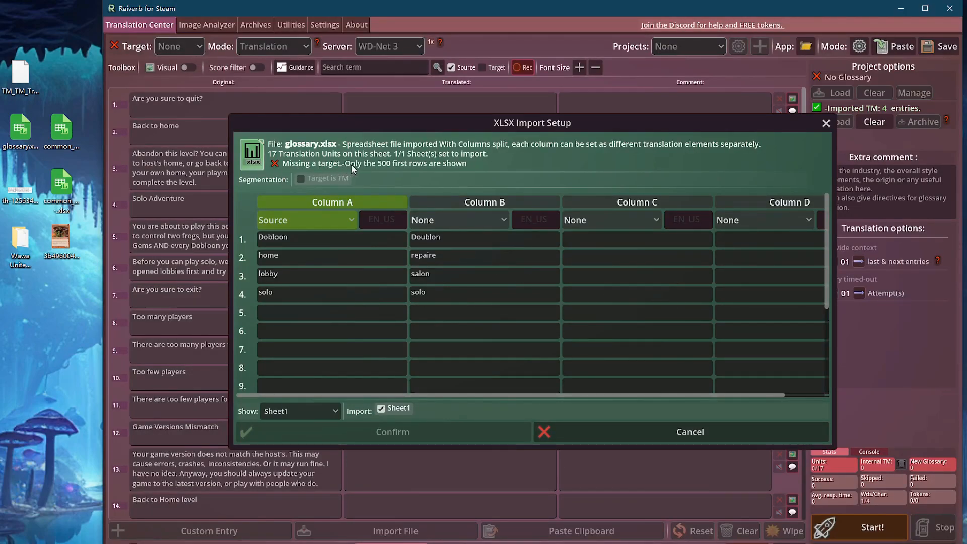
left_click(434, 222)
left_click(440, 268)
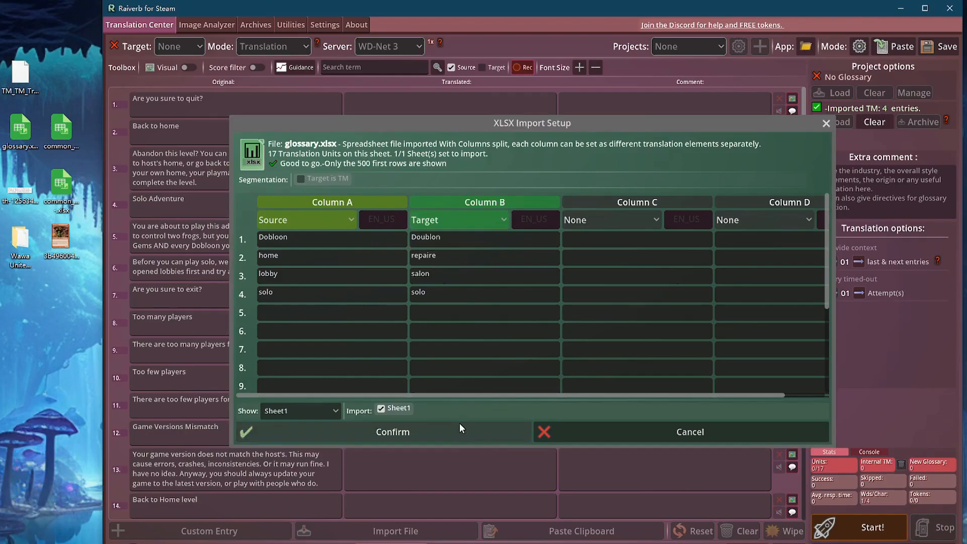
left_click(447, 435)
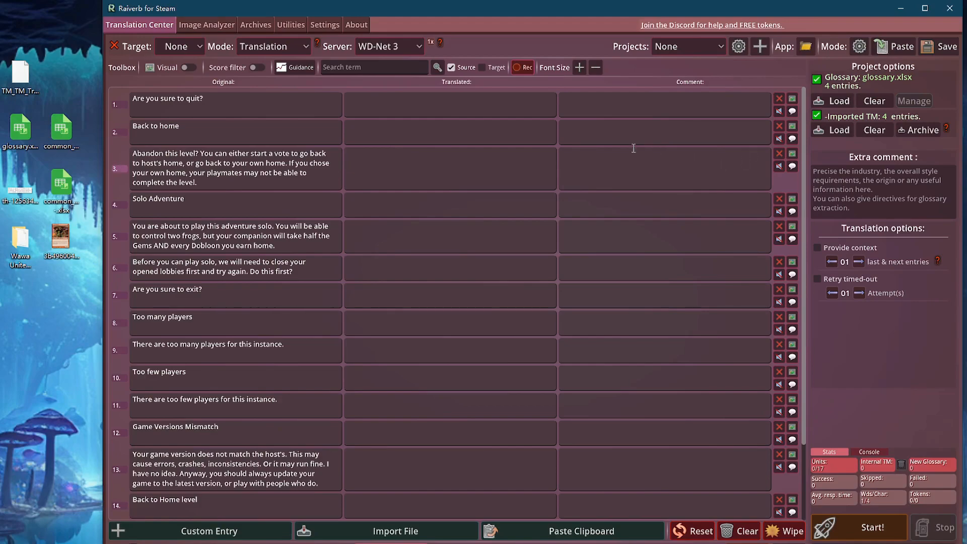
Set the target language to FR_FR and enter the extra comment "This is a casual game project, use a casual tone.".
left_click(174, 45)
left_click(198, 95)
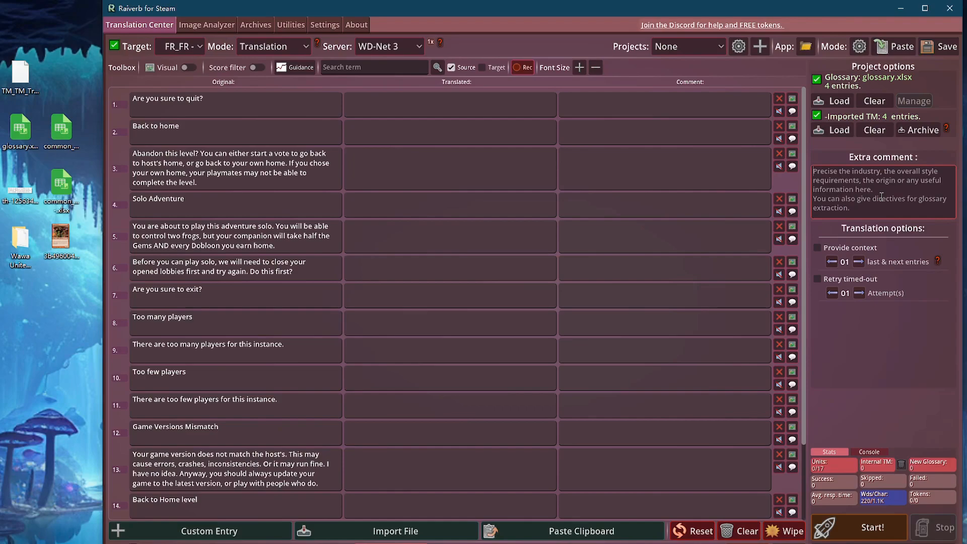
type("T")
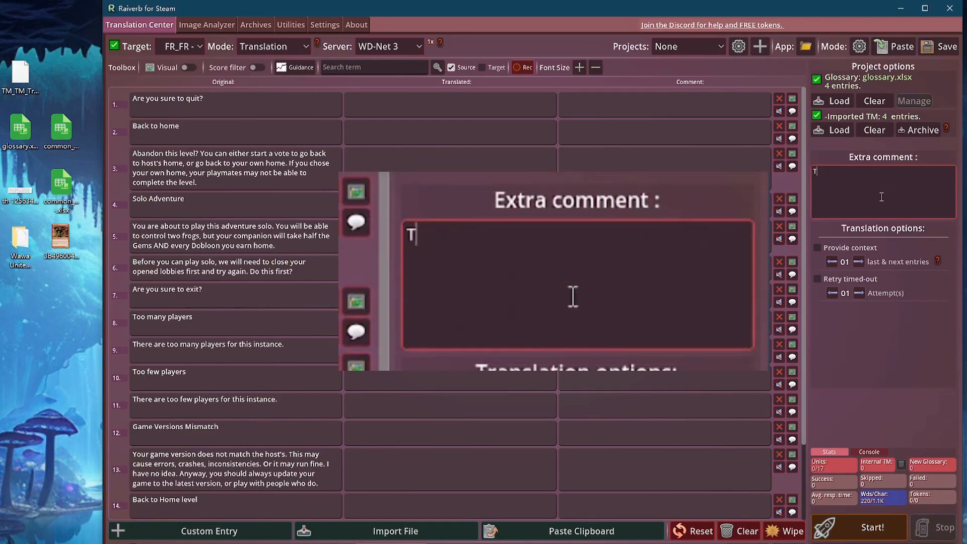
type("his is")
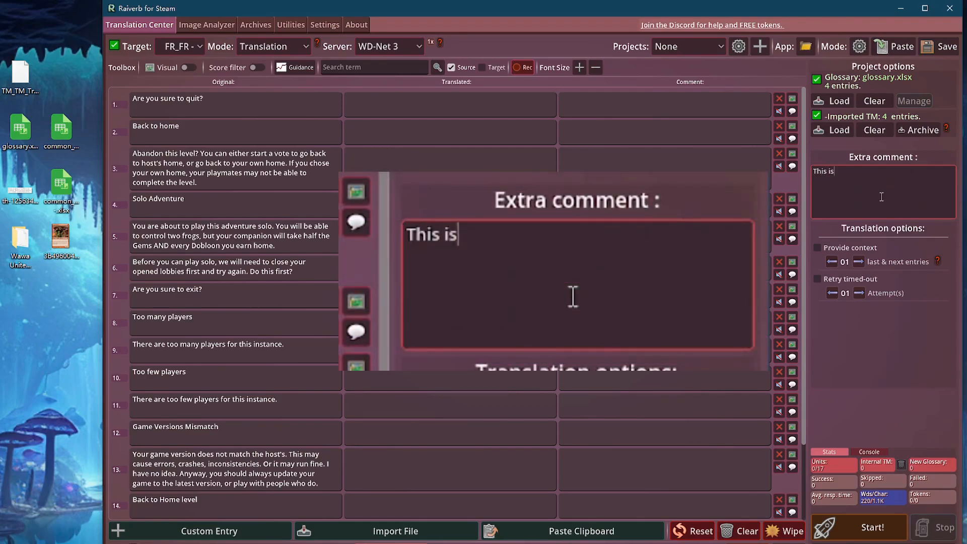
type(" a casu")
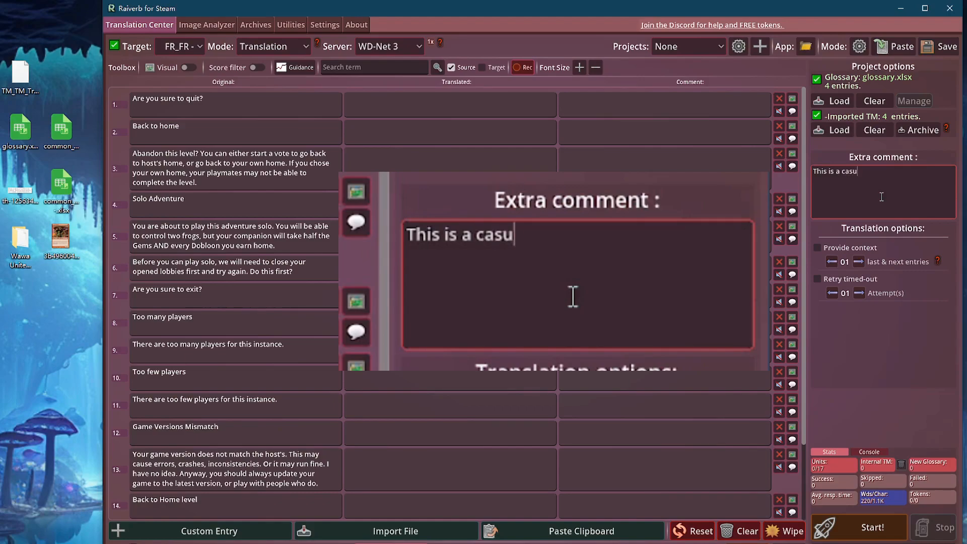
type("al game project, u")
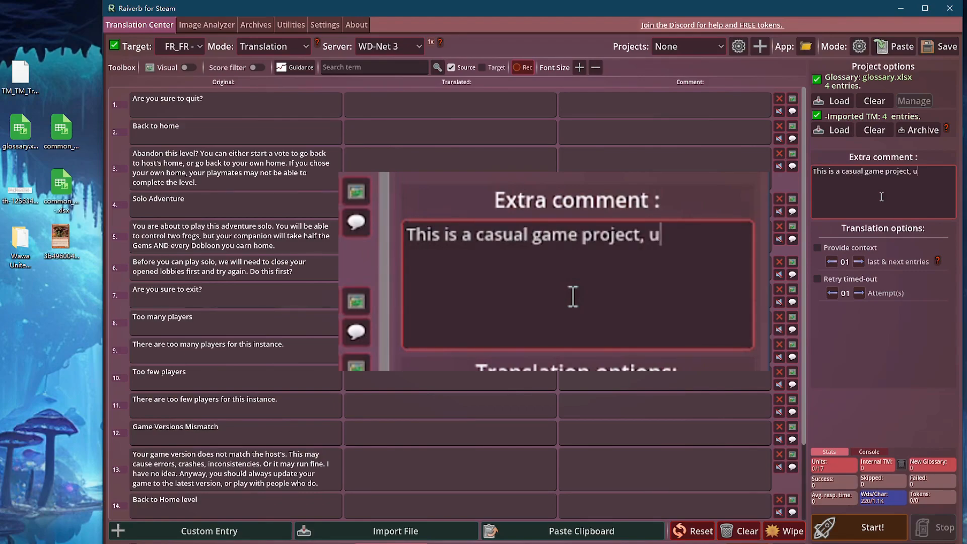
type("se a cas")
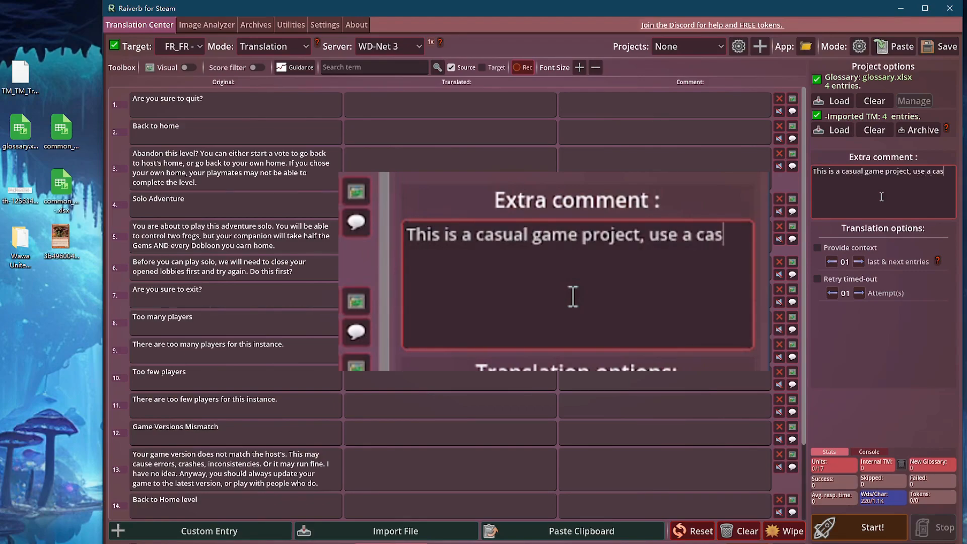
type("ual tone.")
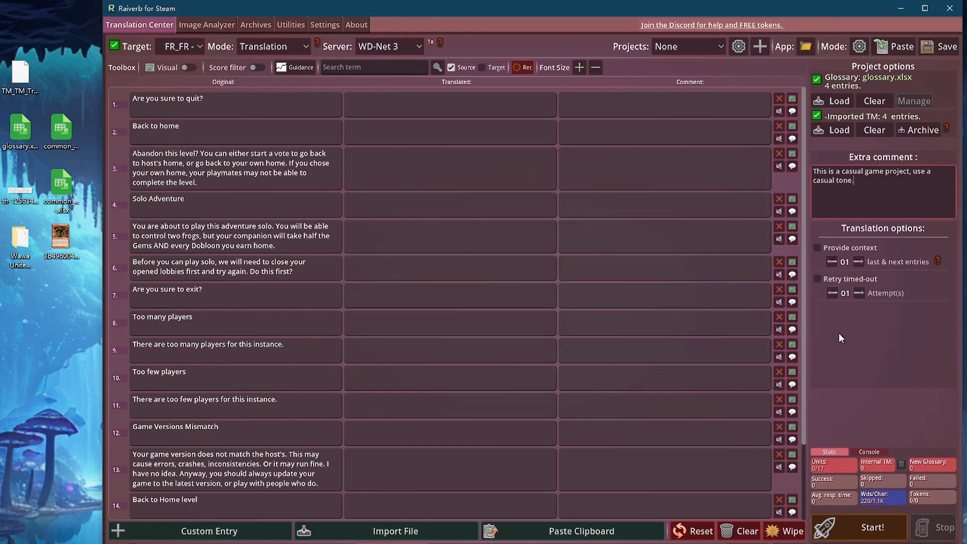
Run the translation job on the imported entries and dismiss the completion notice.
left_click(863, 531)
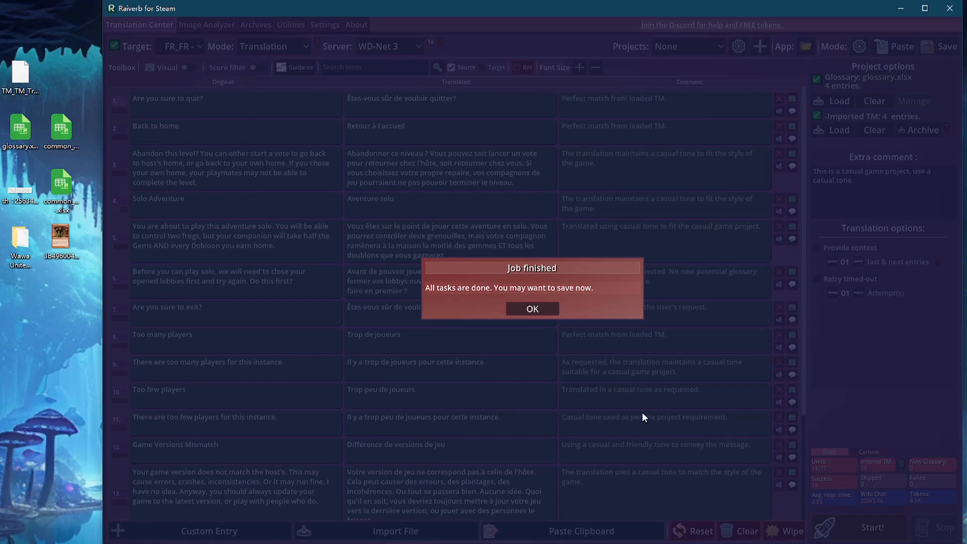
left_click(536, 313)
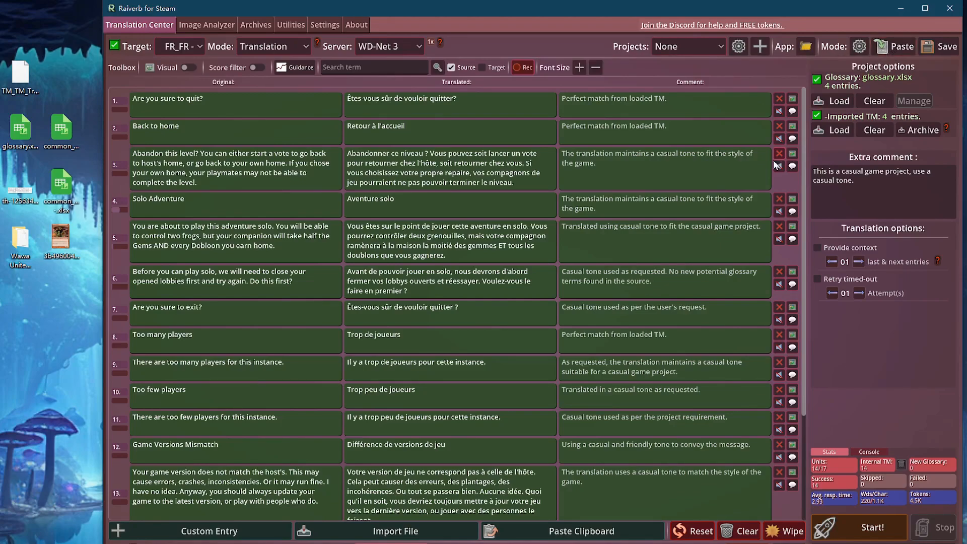
Save the translation results as a Raiverb spreadsheet together with a translation memory in a new subfolder of the export folder.
left_click(938, 55)
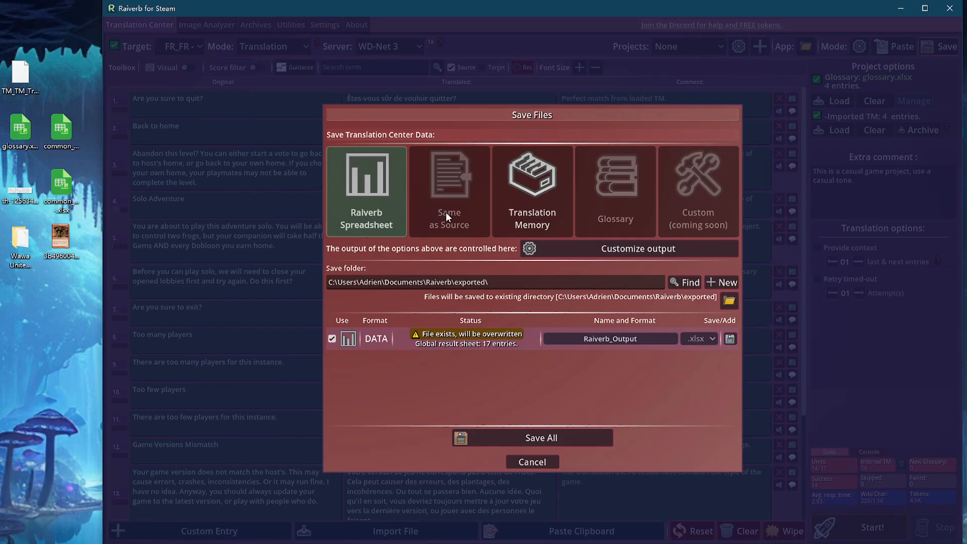
left_click(538, 192)
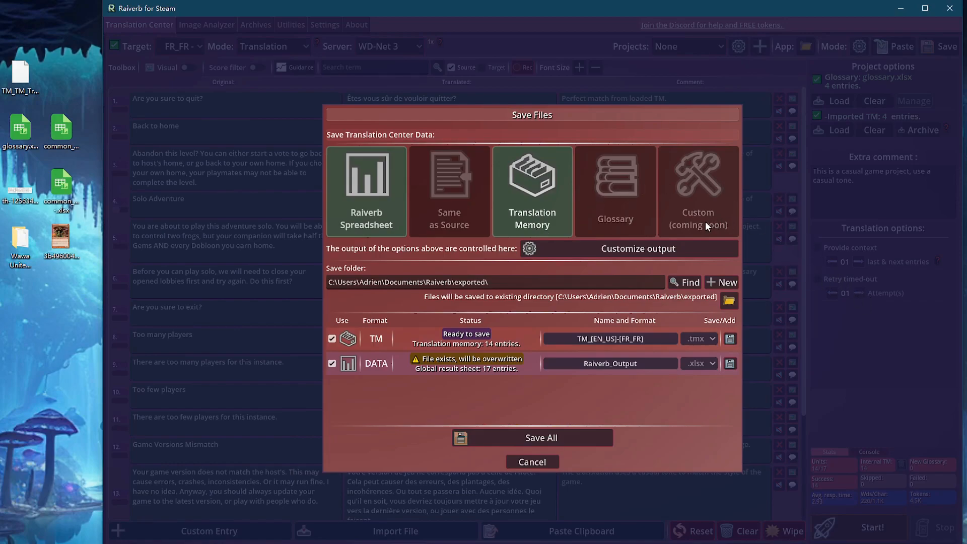
left_click(721, 282)
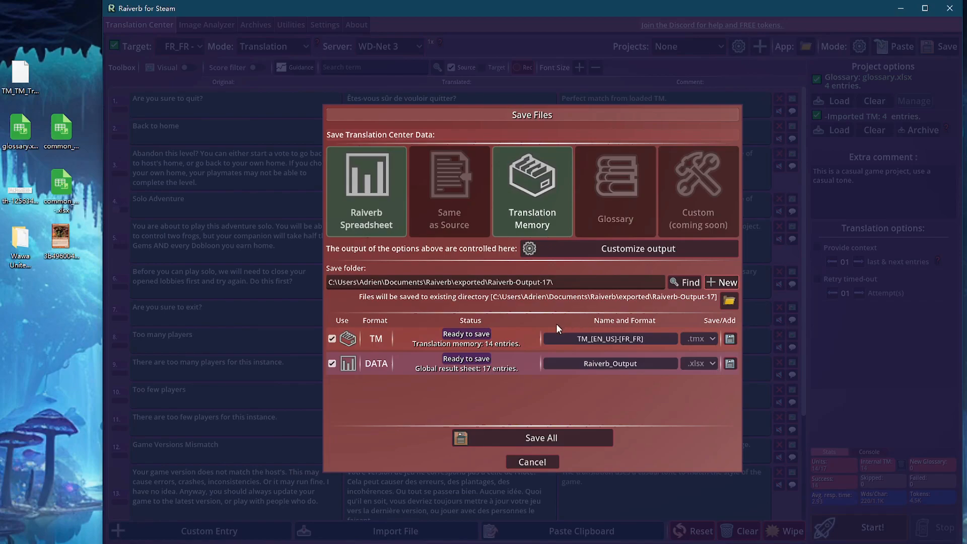
left_click(539, 436)
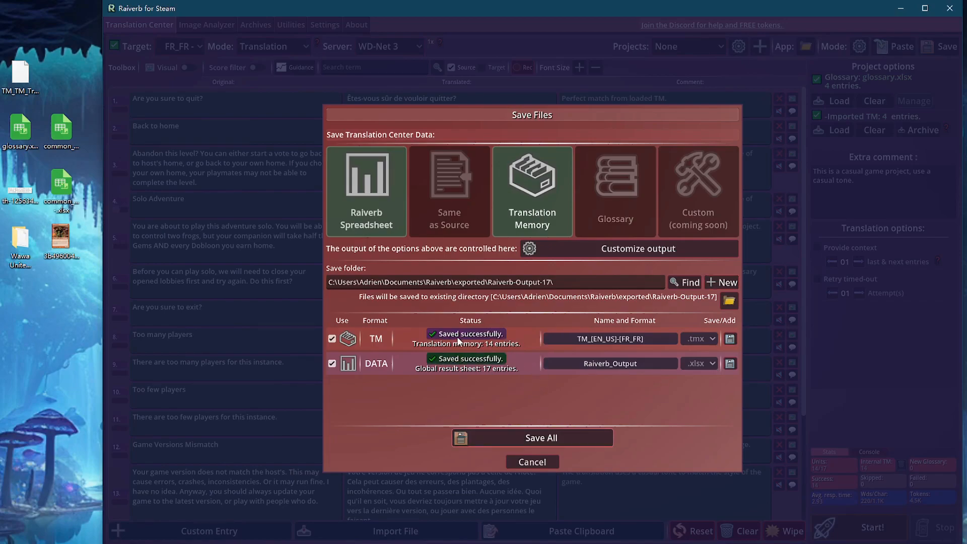
Open the exported Raiverb_Output.xlsx from its save folder in LibreOffice Calc and fit columns A to C to their contents.
left_click(730, 299)
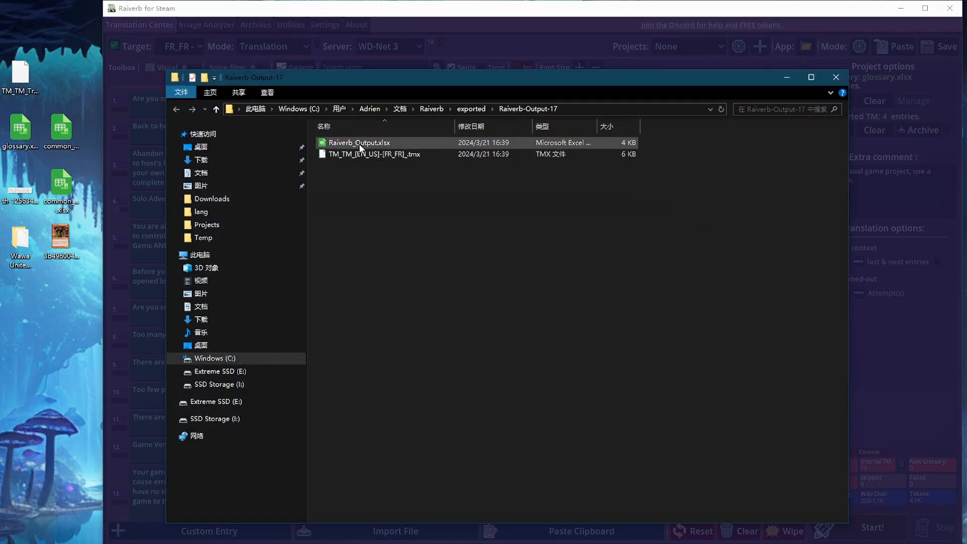
double_click(394, 144)
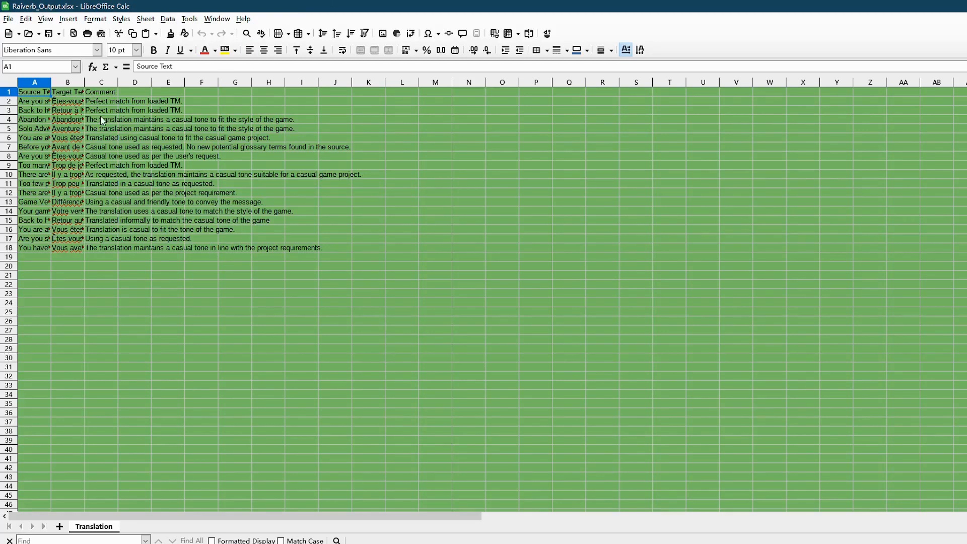
left_click(43, 84)
left_click_drag(43, 83, 101, 82)
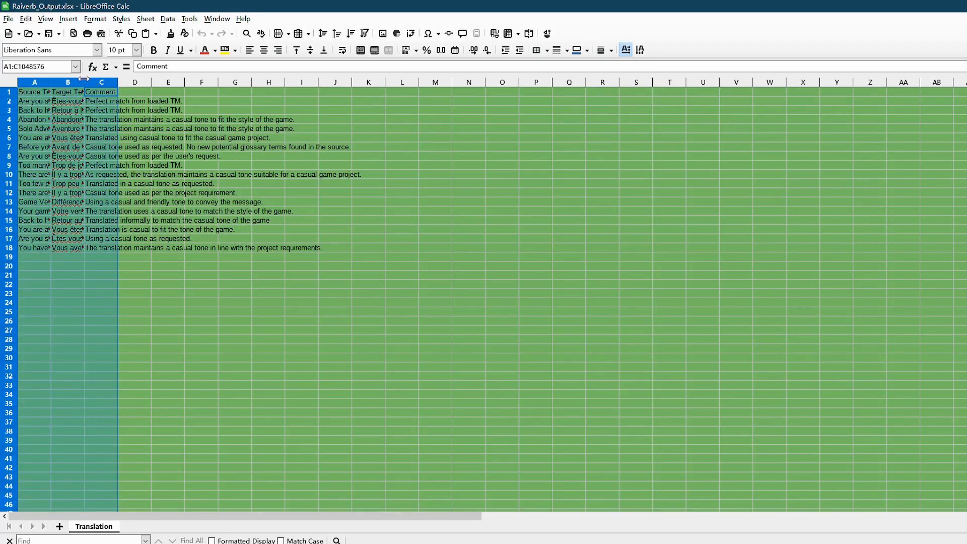
double_click(83, 82)
Examine the source texts, French translations and comments in the sheet, and close it without saving to return to Raiverb.
left_click_drag(247, 228, 246, 110)
left_click_drag(119, 120, 151, 220)
left_click(220, 247)
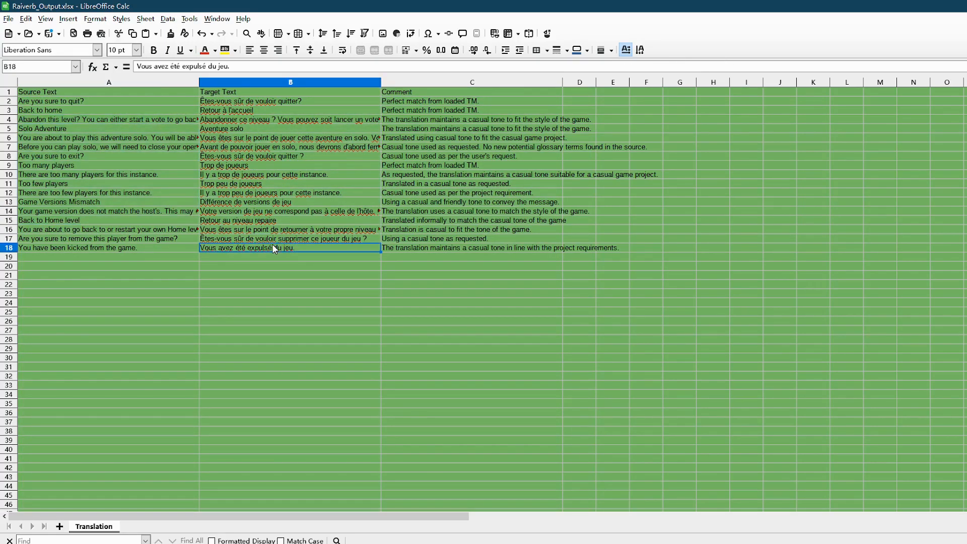
left_click(174, 195)
left_click(282, 155)
left_click(414, 148)
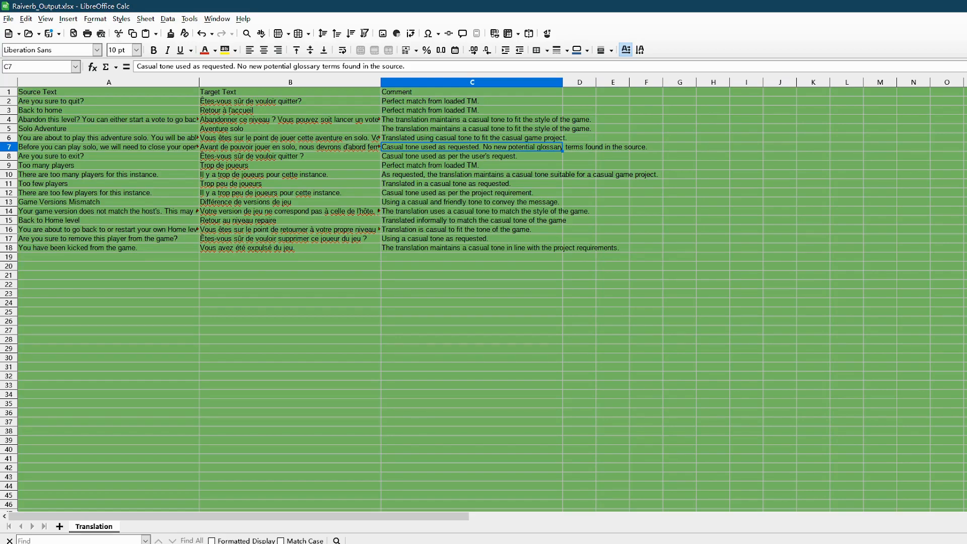
key("alt+F4")
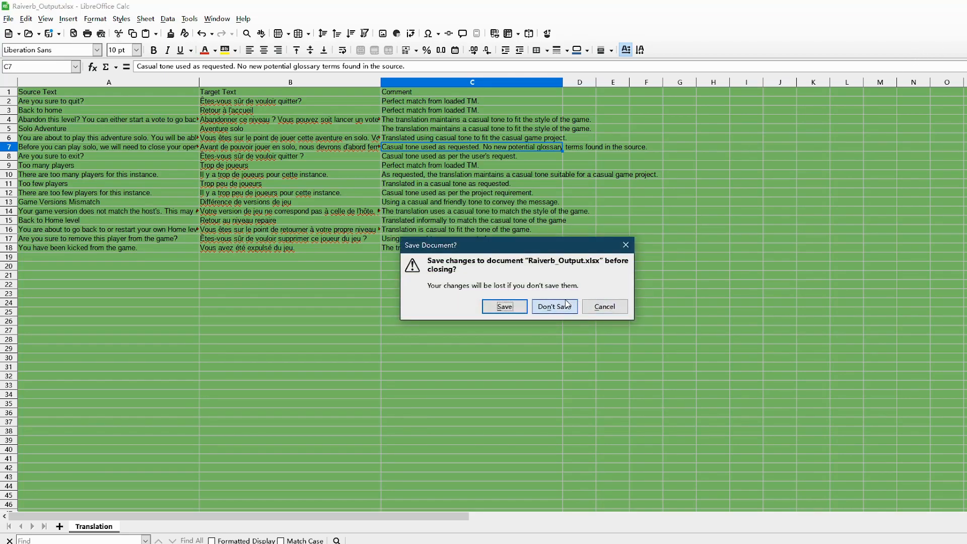
left_click(566, 304)
left_click(225, 3)
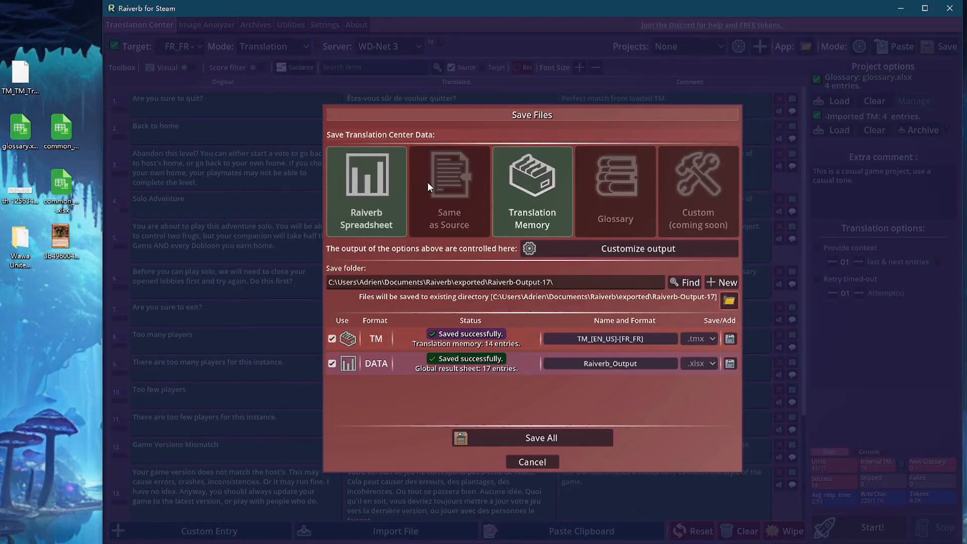